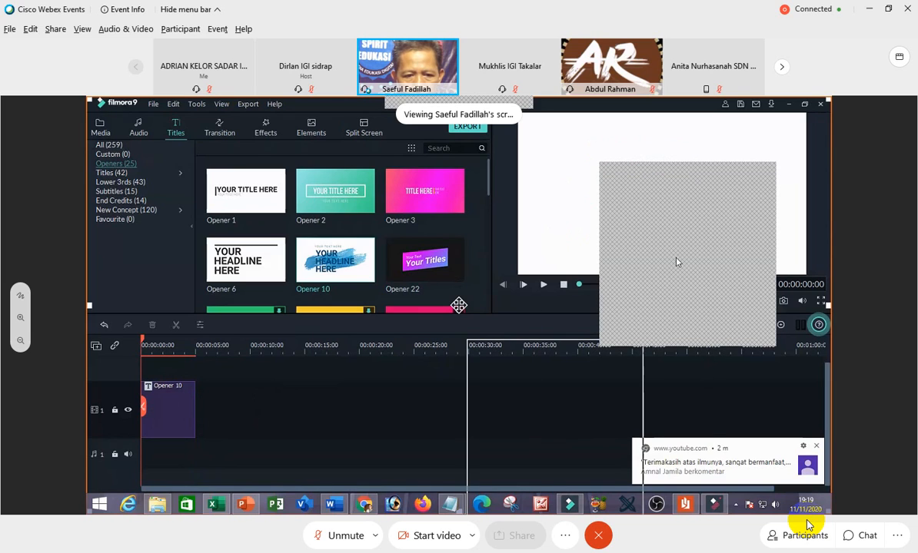
Play the Opener 10 title from the start of the timeline in the preview, and pause it.
left_click(542, 286)
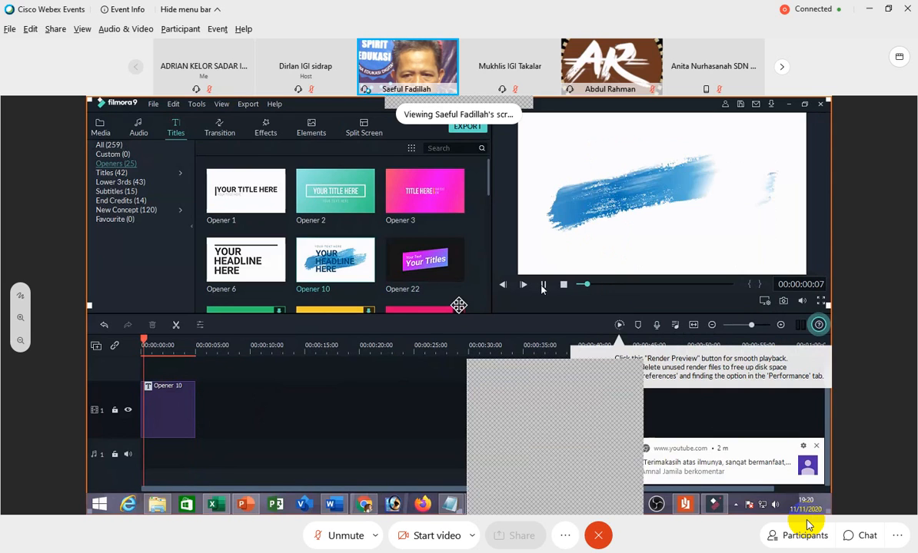
left_click(543, 286)
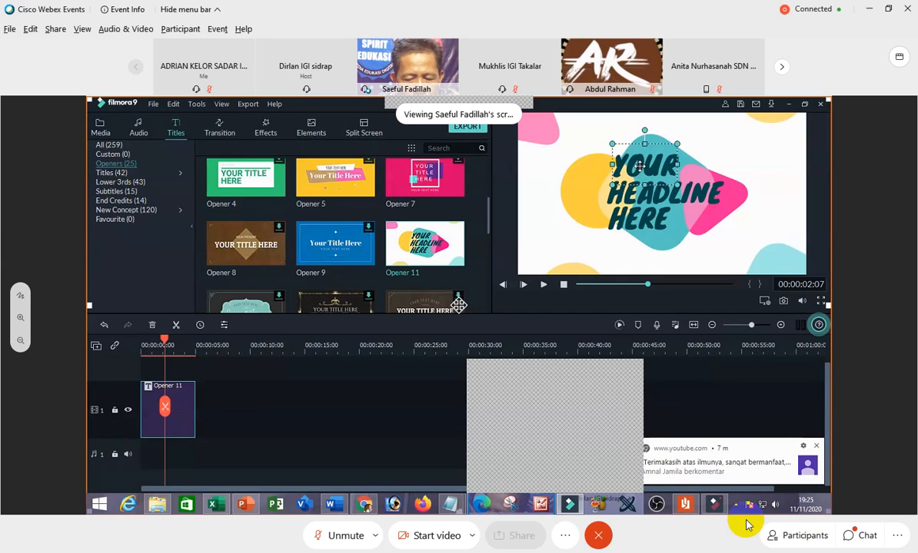
Unmute the microphone in the Webex meeting and mute it again.
left_click(344, 538)
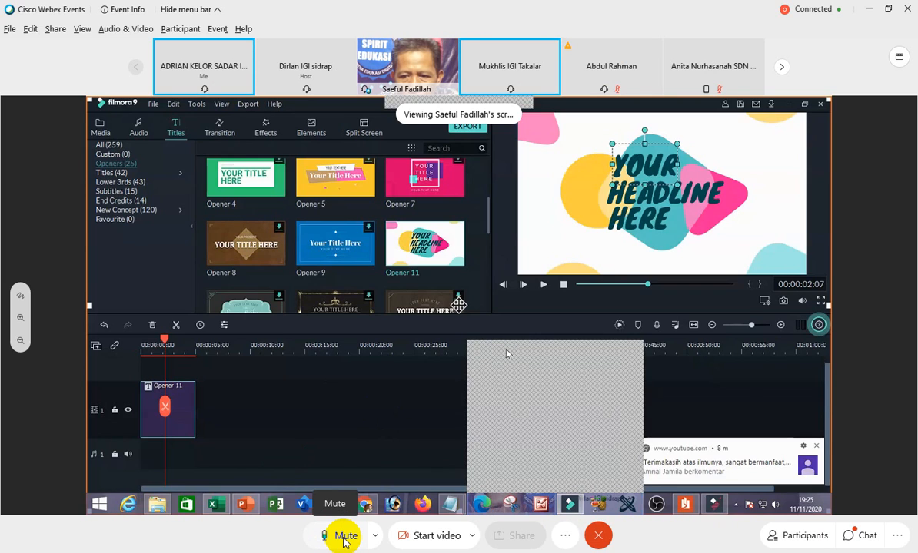
left_click(344, 538)
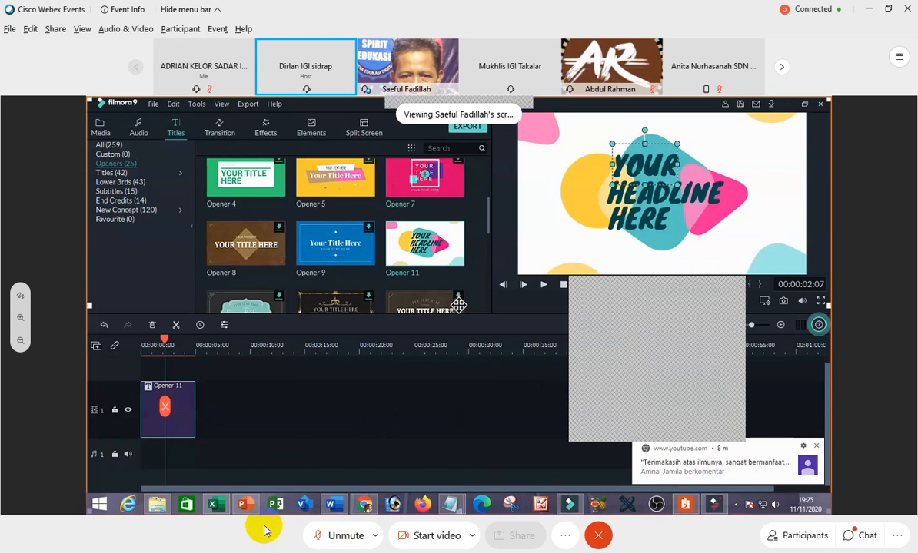
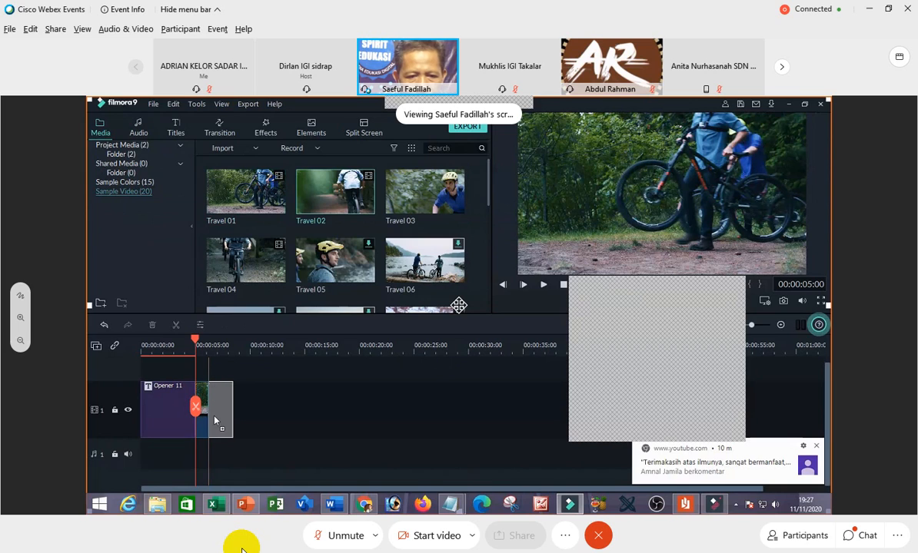
Add the Travel 02 and Travel 04 sample videos to the video track after the first travel clip.
left_click_drag(215, 421, 215, 421)
left_click_drag(245, 261, 218, 379)
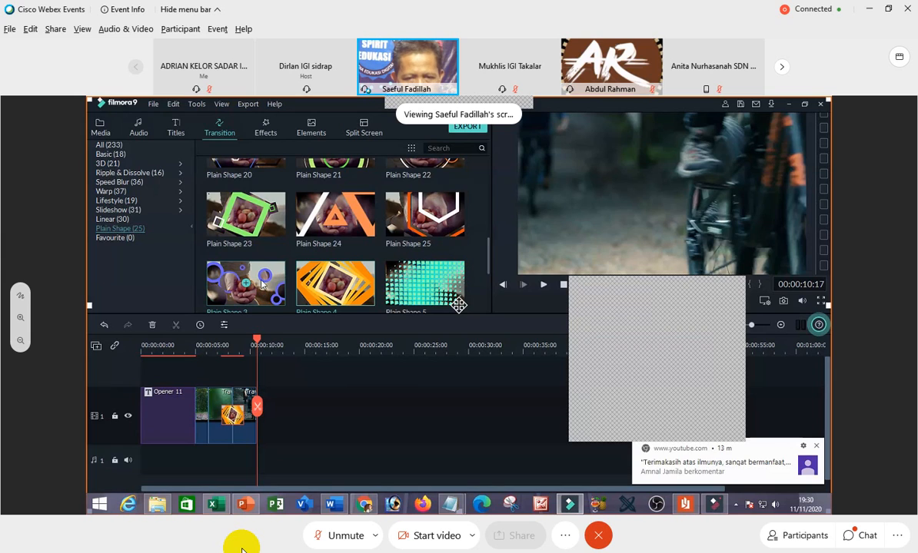
Look through the Basic and Plain Shape transitions, and replace the transition between the last two travel clips with Plain Shape 25.
scroll(328, 280, "up", 5)
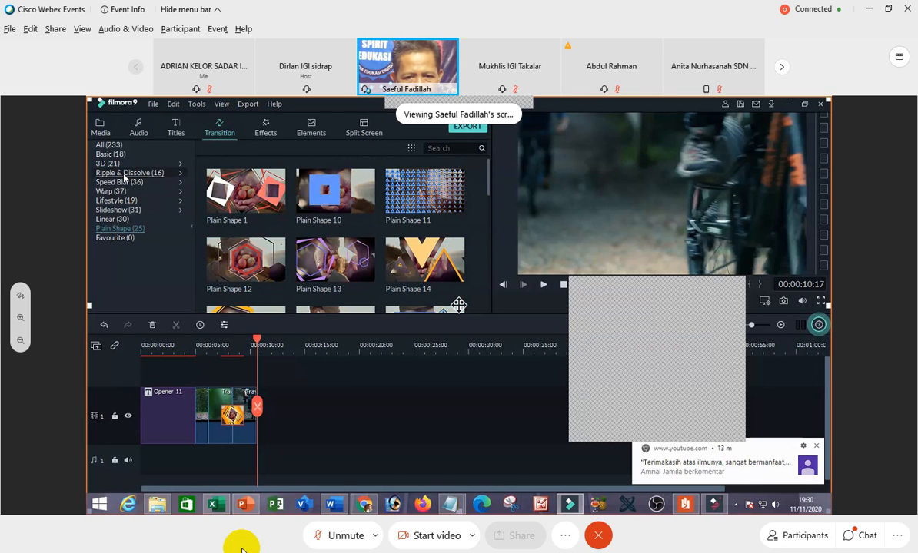
left_click(110, 154)
scroll(316, 259, "down", 5)
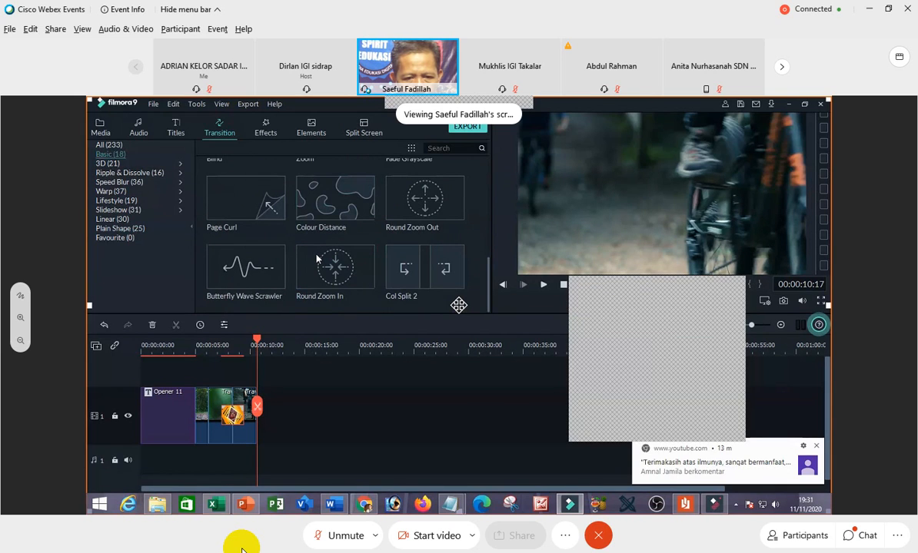
left_click(224, 345)
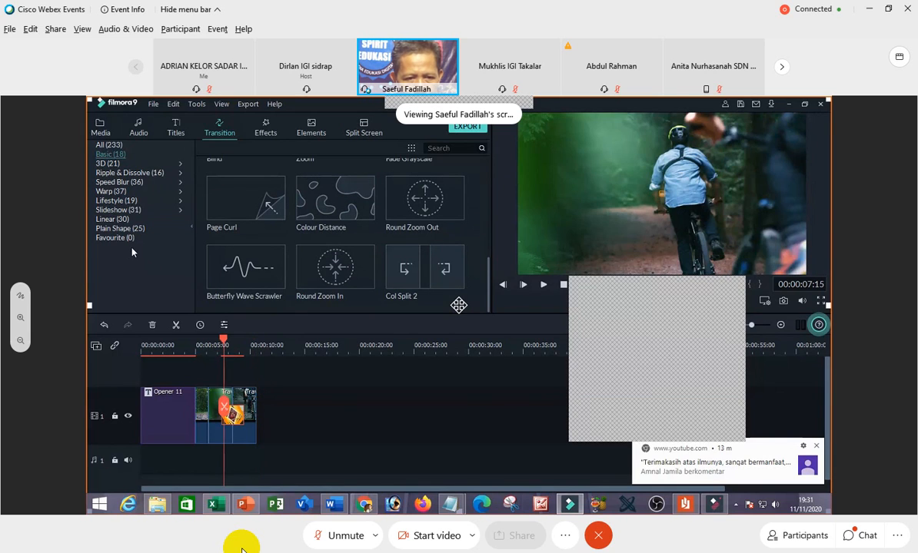
left_click(122, 229)
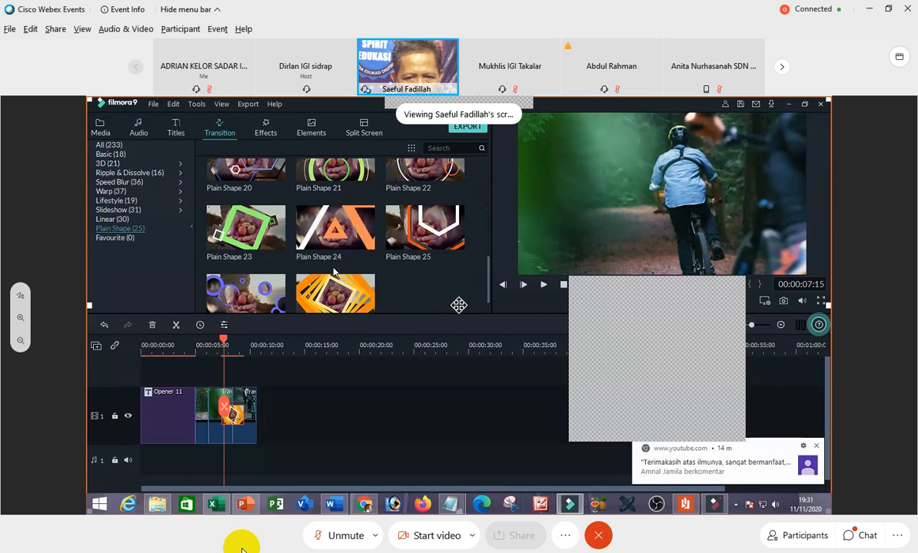
left_click_drag(411, 238, 239, 412)
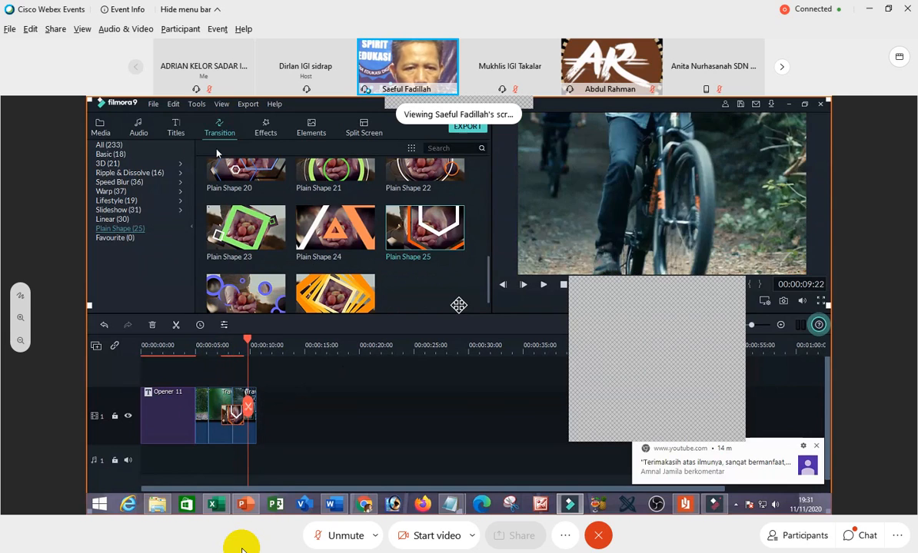
Browse the filters in the Effects library and the graphics in the Elements library.
left_click(265, 134)
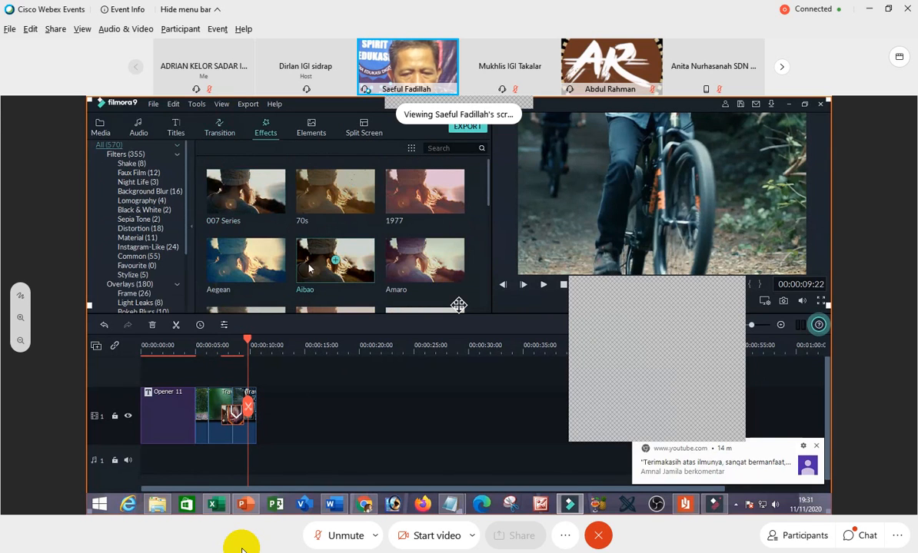
scroll(309, 268, "down", 3)
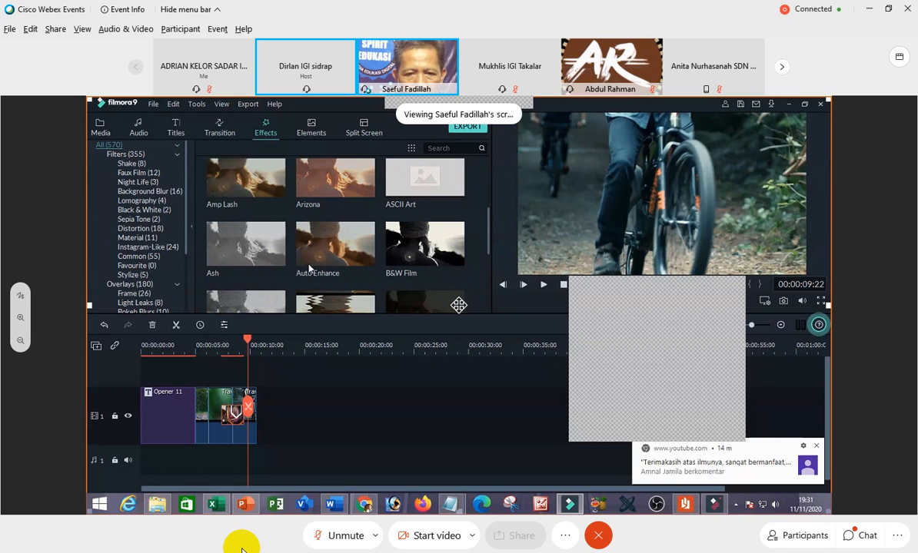
scroll(323, 261, "down", 3)
scroll(322, 261, "down", 3)
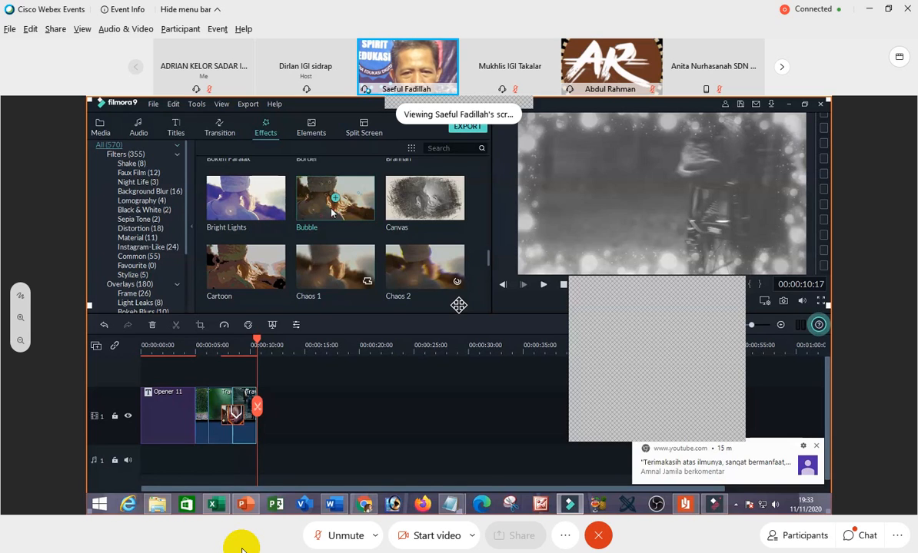
left_click(312, 132)
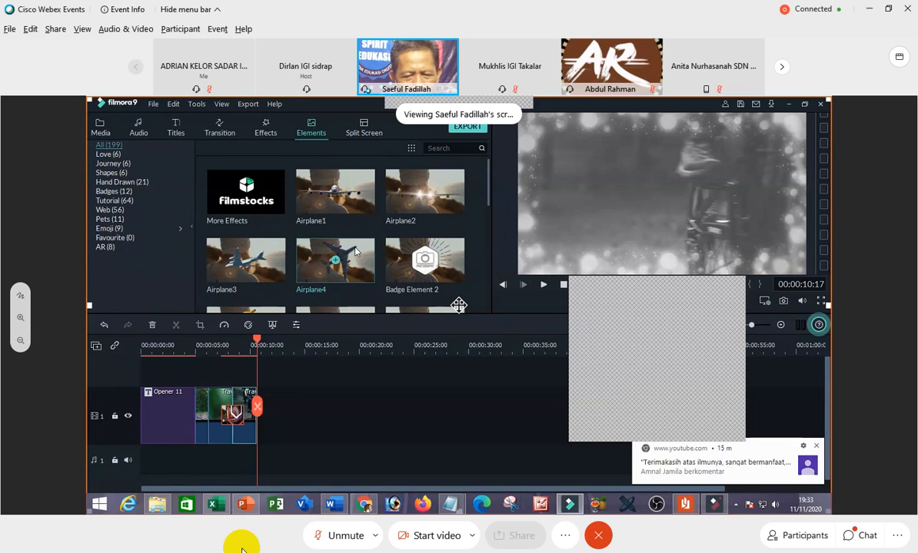
scroll(330, 230, "down", 5)
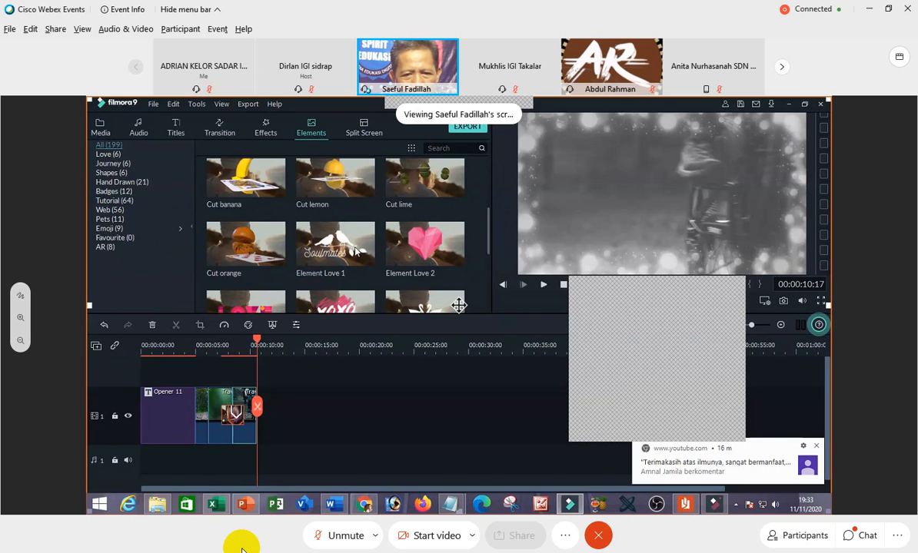
scroll(355, 251, "down", 3)
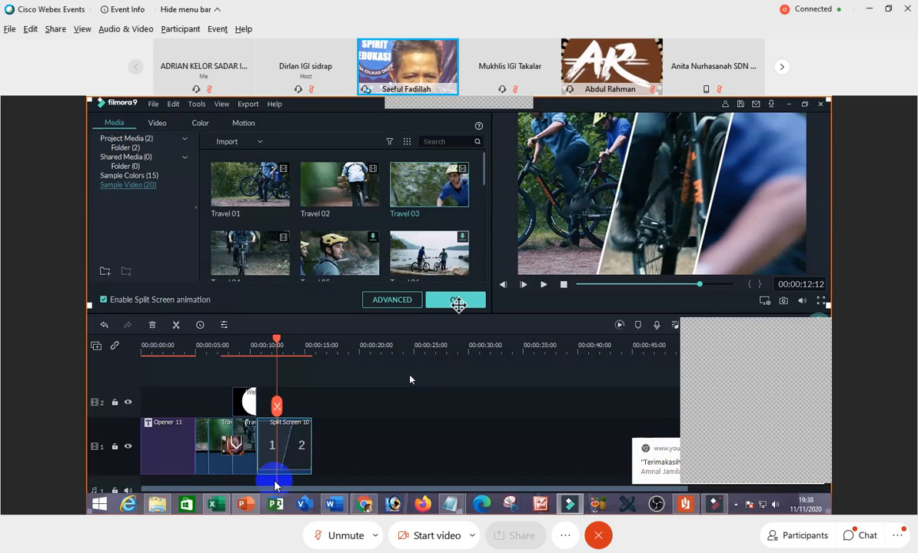
Accept the three-part split screen with its animation enabled, and return to the start of the split screen layouts.
left_click(455, 301)
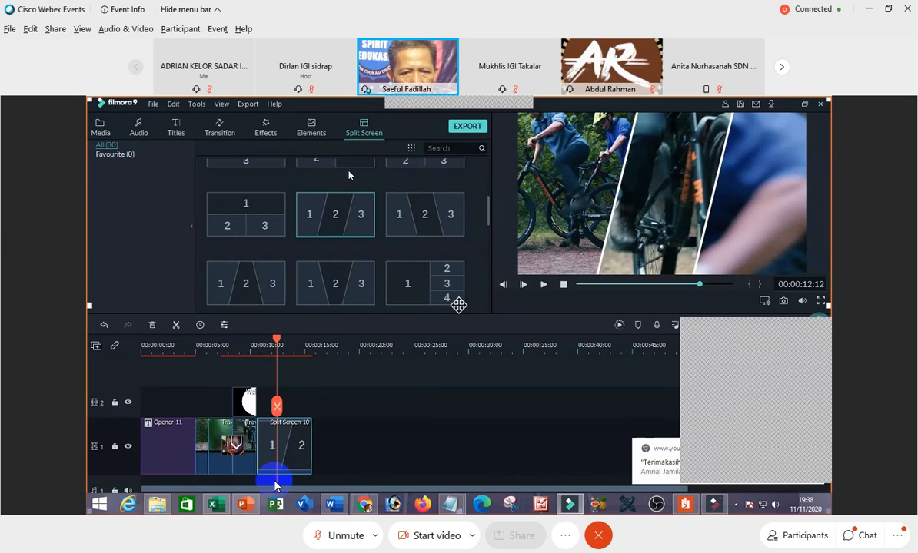
scroll(348, 178, "up", 3)
scroll(348, 193, "up", 1)
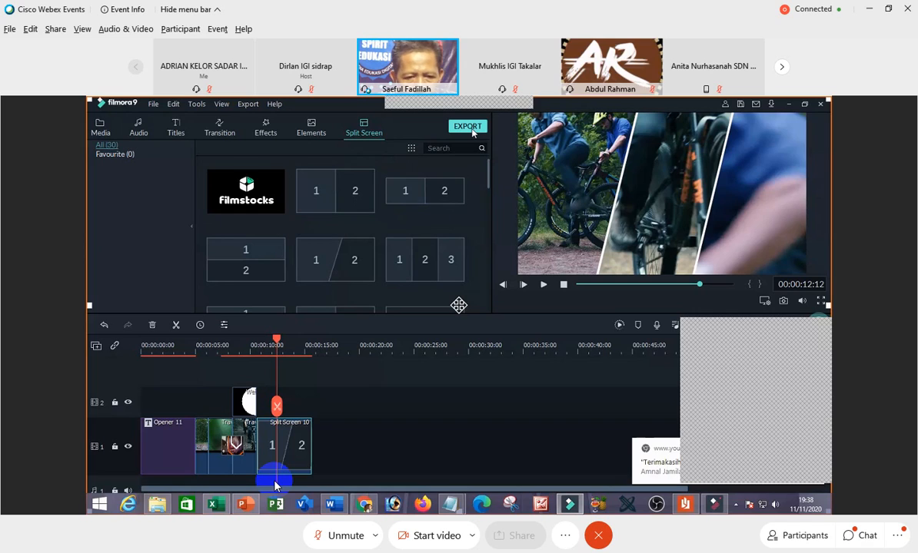
Open the encoding settings of the LATIHAN MP4 export and choose H.264 as the video encoder.
mouse_move(409, 176)
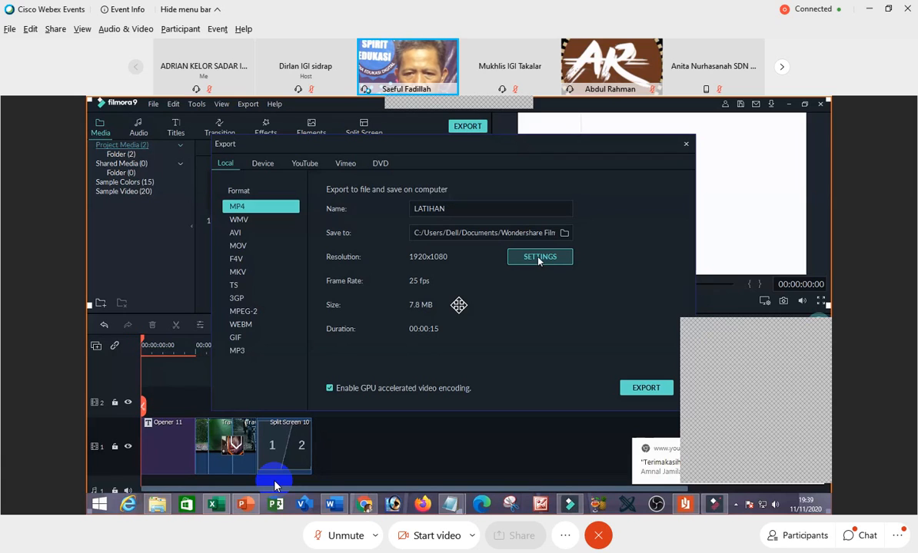
left_click(539, 259)
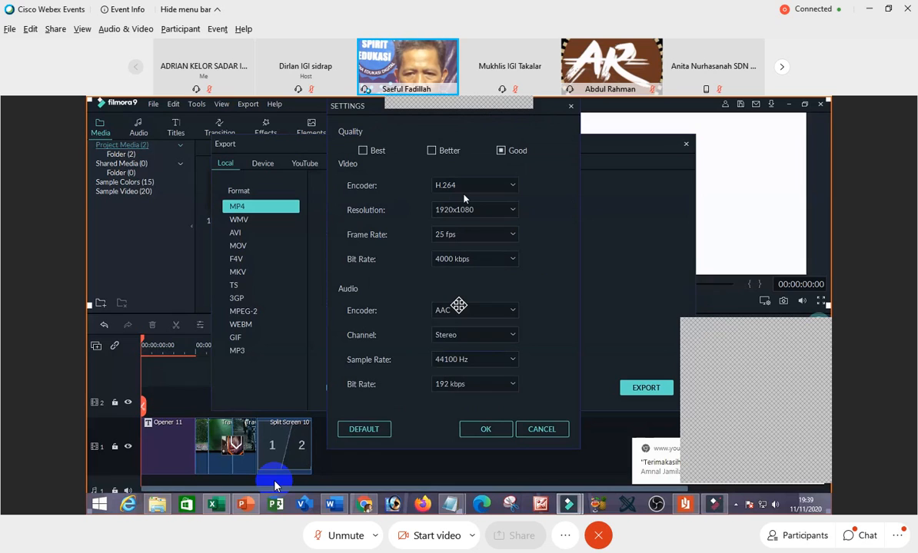
left_click(513, 187)
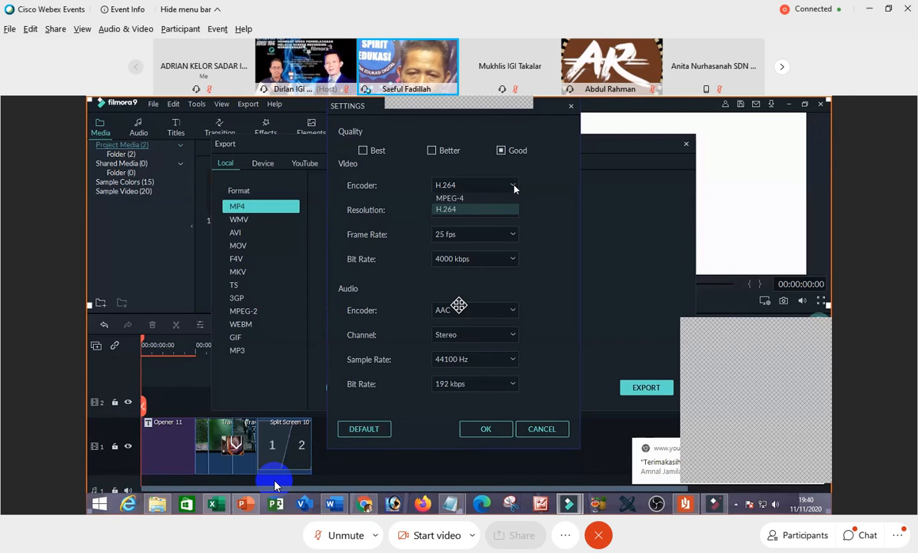
left_click(456, 211)
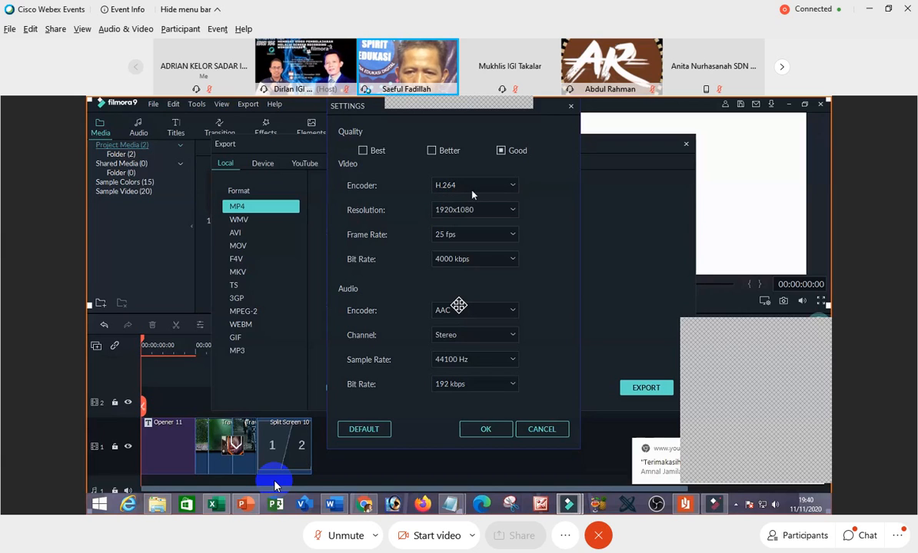
Set the video encoder to MPEG-4 and view the available resolution options.
left_click(512, 187)
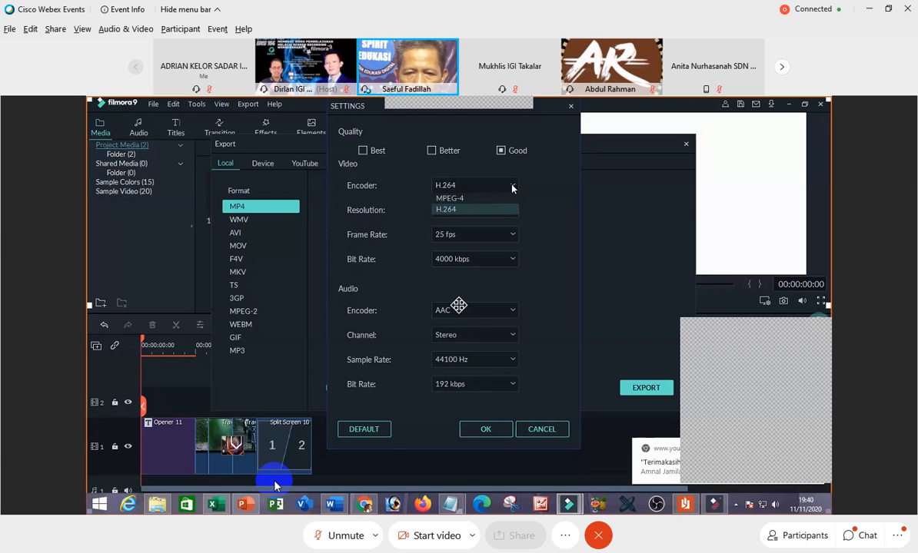
left_click(465, 199)
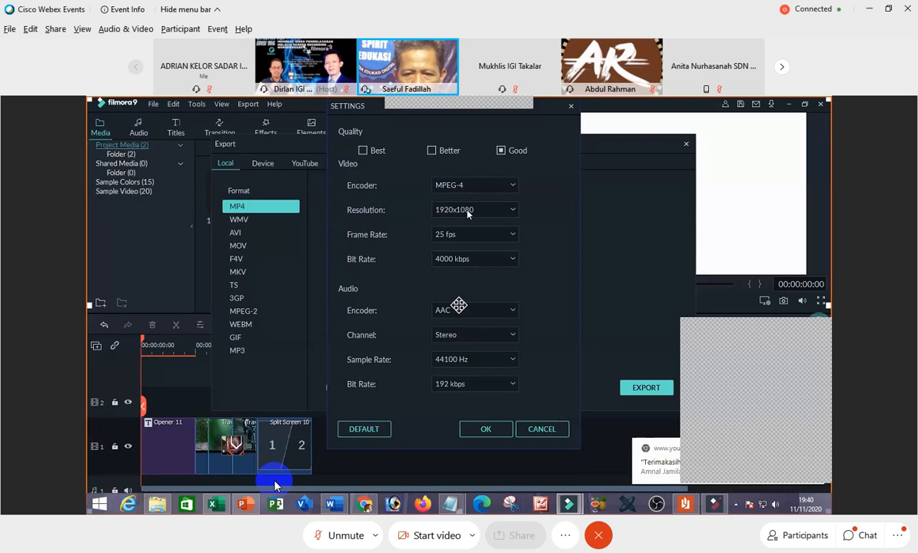
left_click(512, 210)
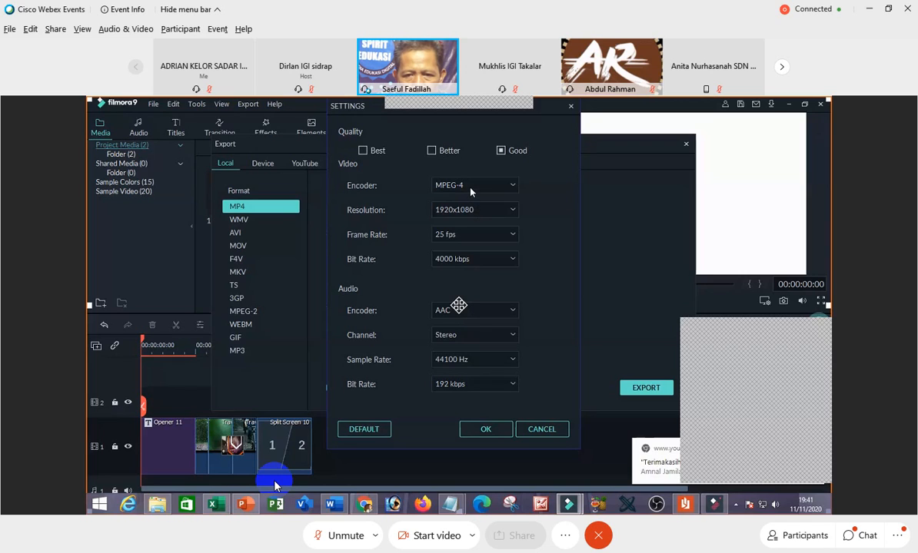
Set the export's video encoder back to H.264.
left_click(510, 186)
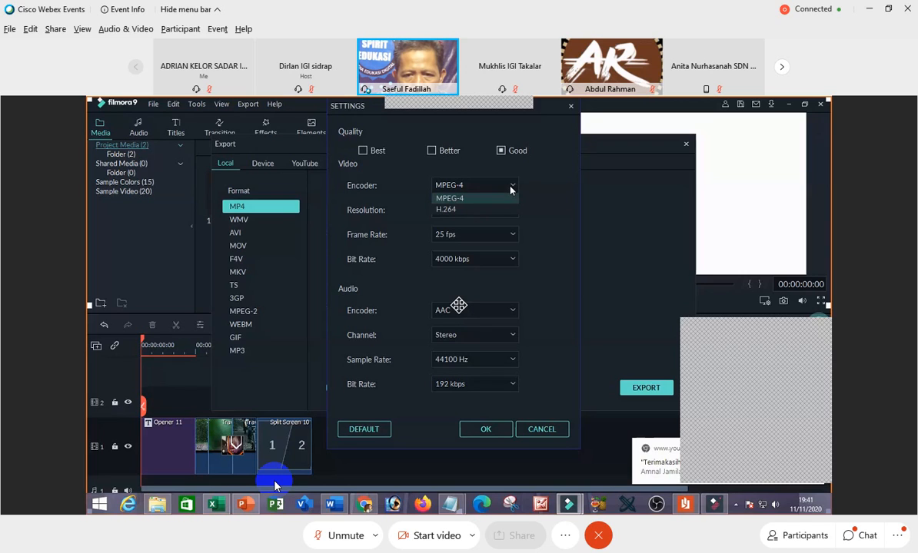
left_click(471, 209)
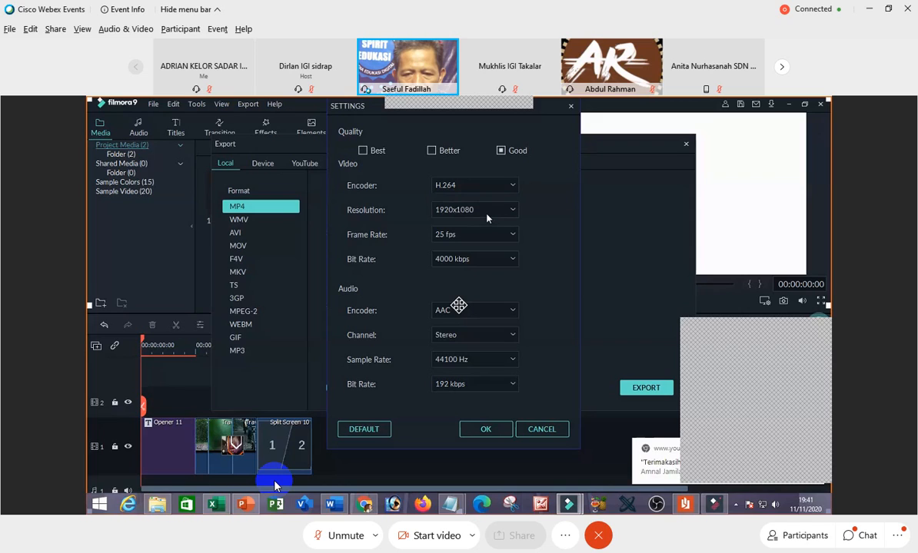